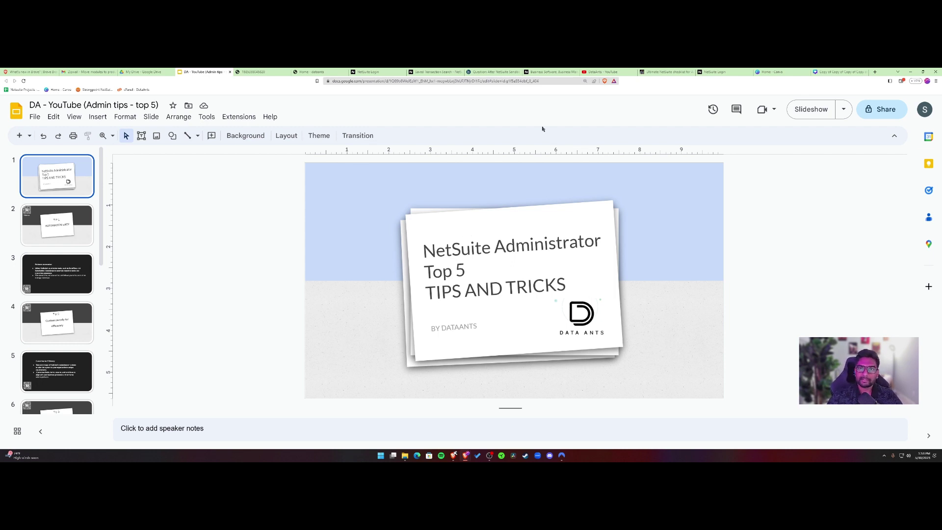
# Show the Gumroad page for the NetSuite Administrator Ultimate Checklist, priced at $1.99.
pyautogui.click(665, 72)
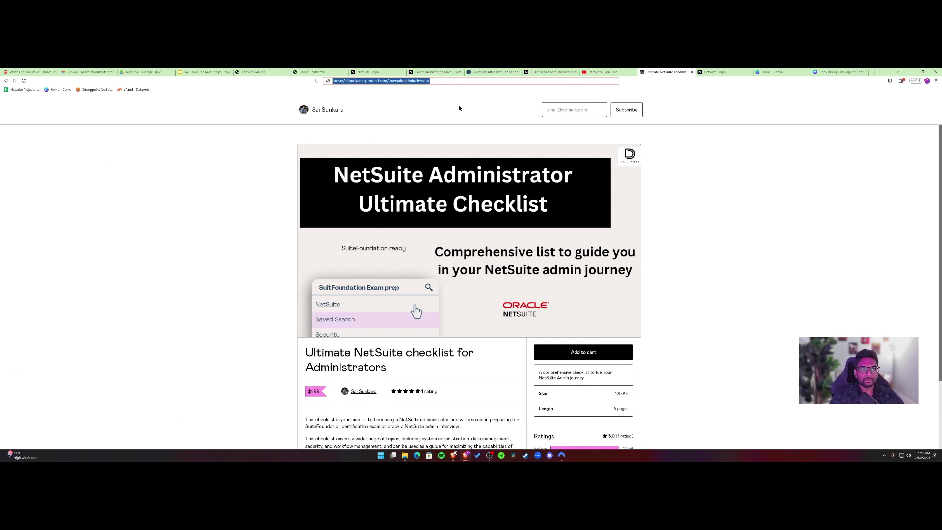
# Return to the Admin tips deck and display slide 2, 'TIP 1: AUTOMATION is KEY'.
pyautogui.click(205, 72)
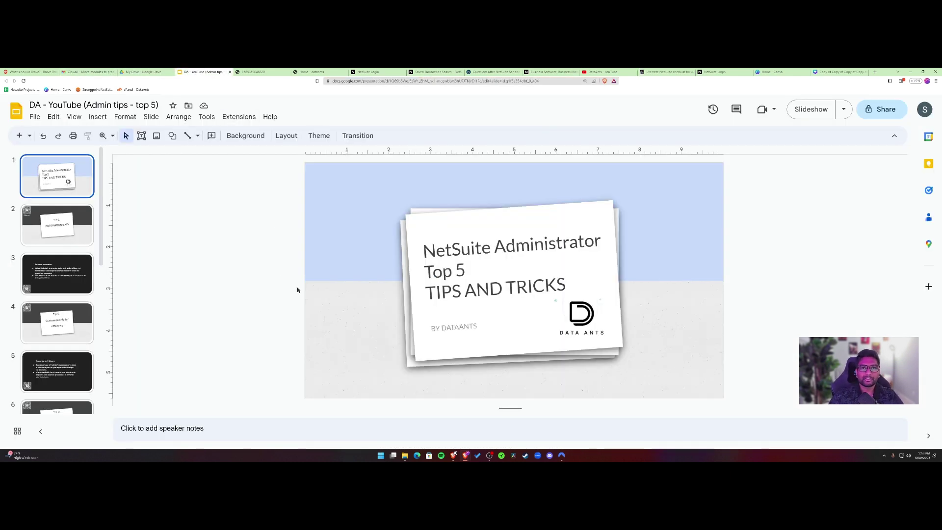
pyautogui.click(87, 243)
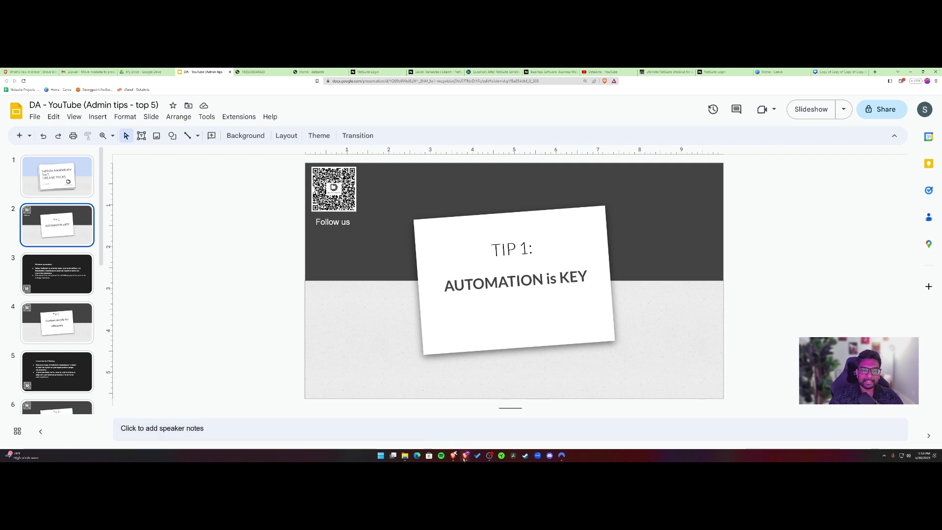
# Bring the NetSuite Sales Order form full screen and open its Save options and shortcuts list.
pyautogui.moveTo(465, 455)
pyautogui.click(522, 429)
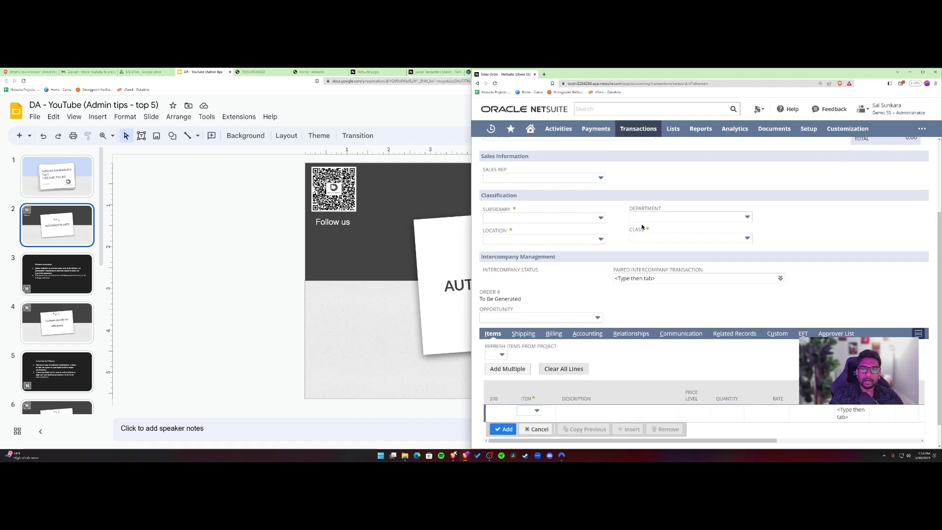
pyautogui.click(922, 71)
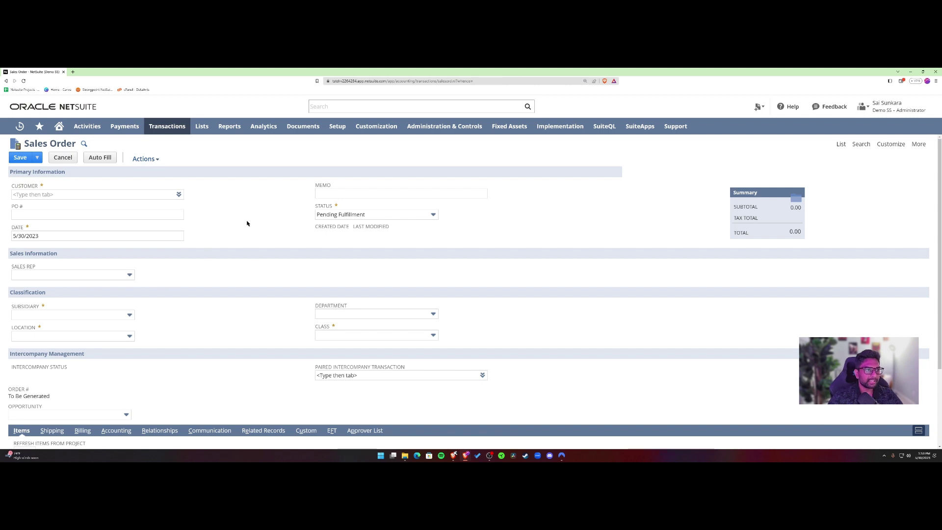
pyautogui.moveTo(97, 189)
pyautogui.click(37, 158)
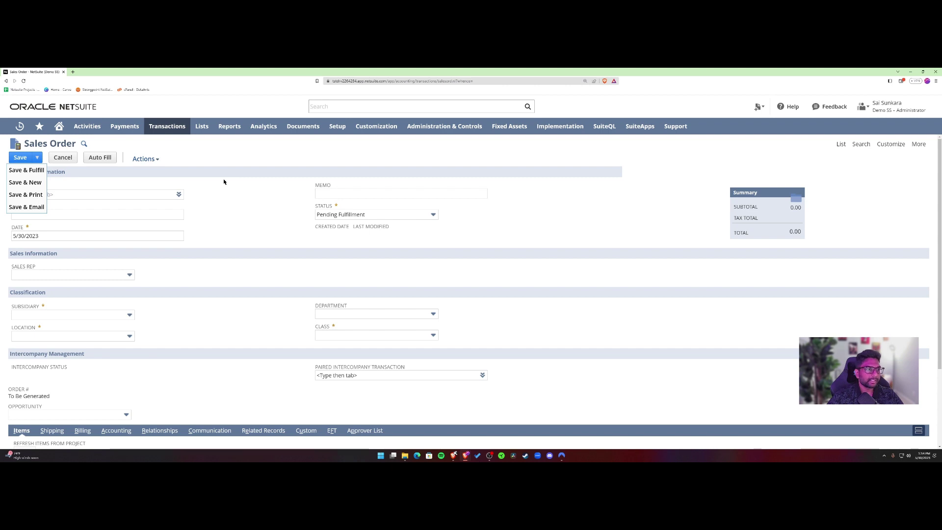
pyautogui.moveTo(43, 127)
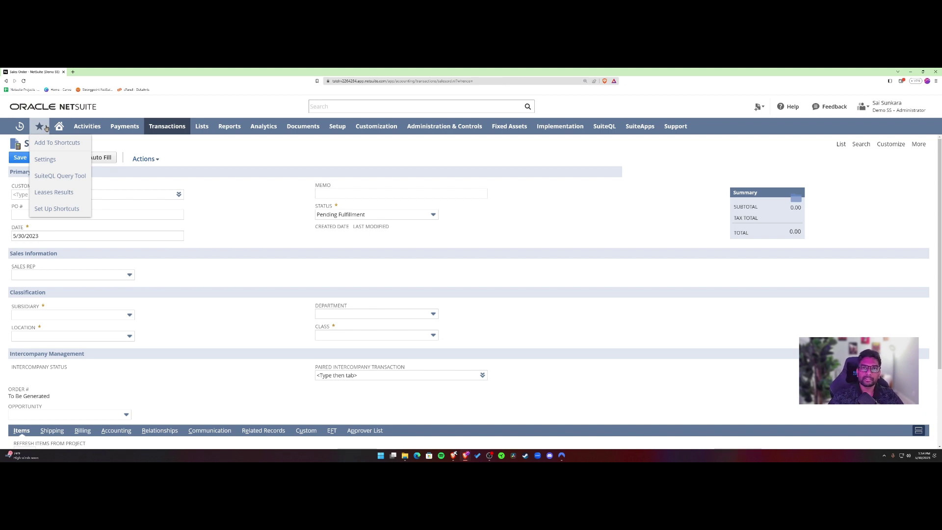
# Open the Leases Results saved search for editing, discarding the unsaved sales order.
pyautogui.click(54, 192)
pyautogui.click(497, 112)
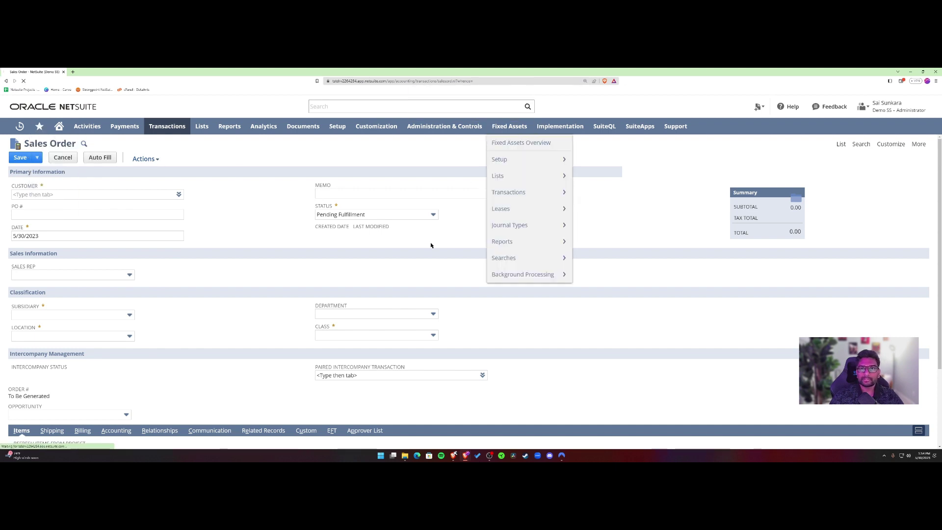
pyautogui.click(106, 164)
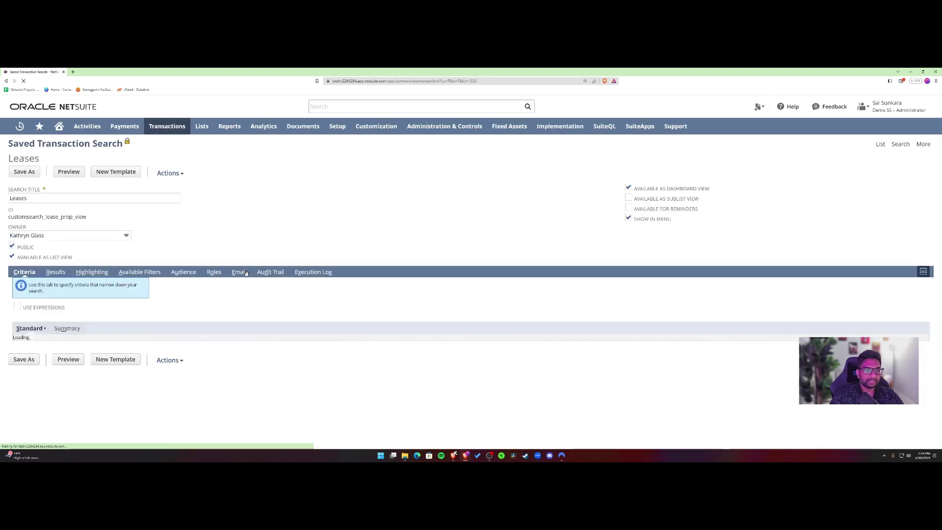
# Review the search's email alert message and schedule, then return to the Home dashboard.
pyautogui.click(244, 273)
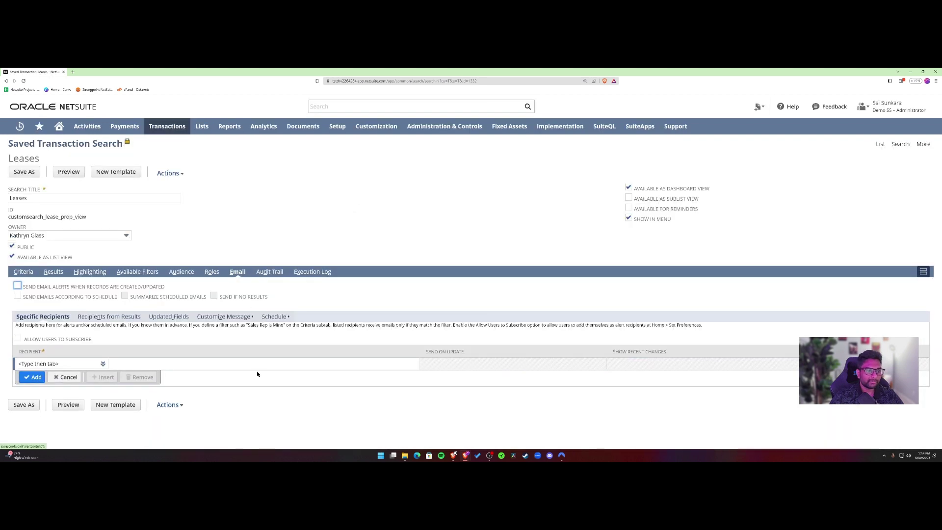
pyautogui.click(241, 316)
pyautogui.click(274, 316)
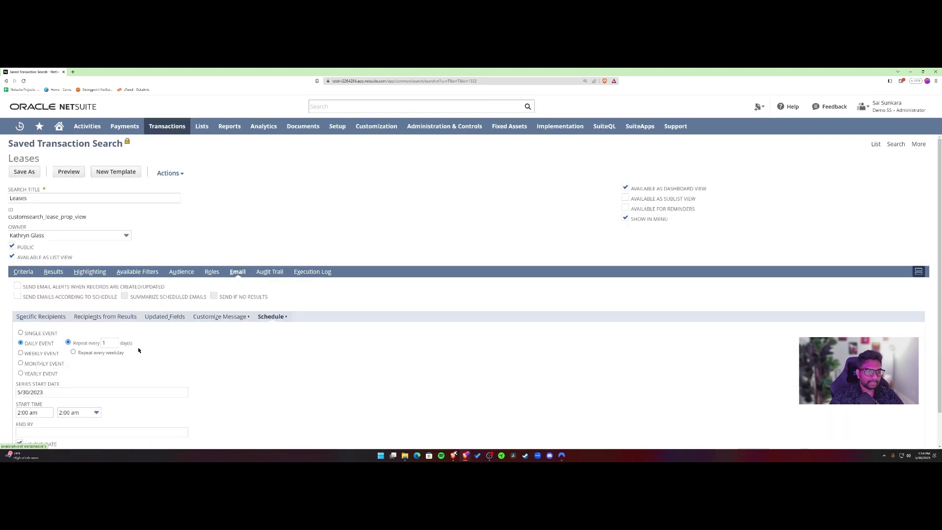
pyautogui.scroll(-1, 79, 328)
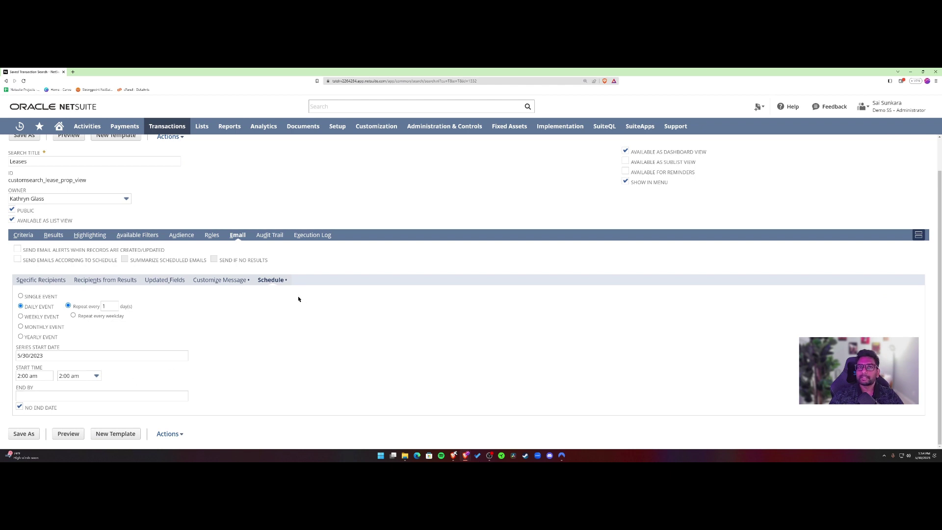
pyautogui.scroll(1, 297, 297)
pyautogui.click(61, 129)
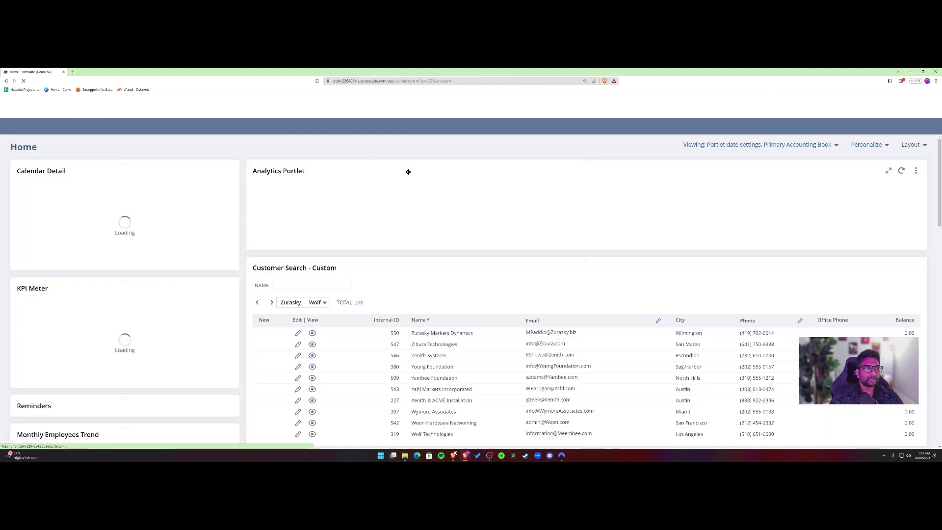
pyautogui.hotkey('alt', 'Tab')
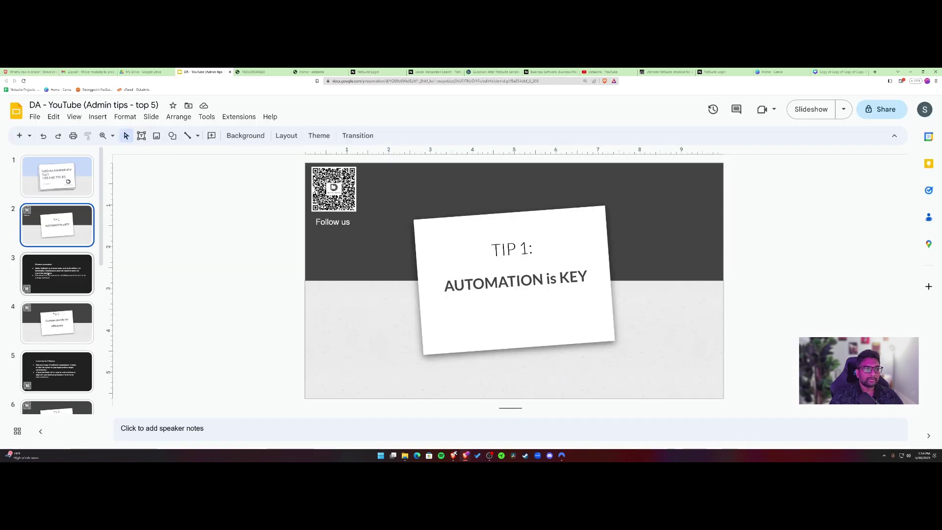
# Bring the deck back on slide 3, then show slide 4, 'Tip 2: Customize only for efficiency'.
pyautogui.click(48, 274)
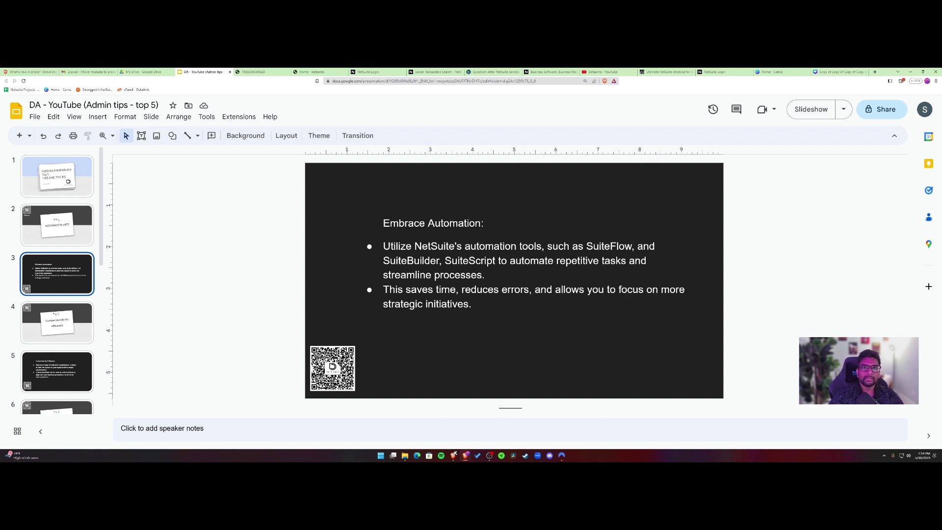
pyautogui.click(73, 322)
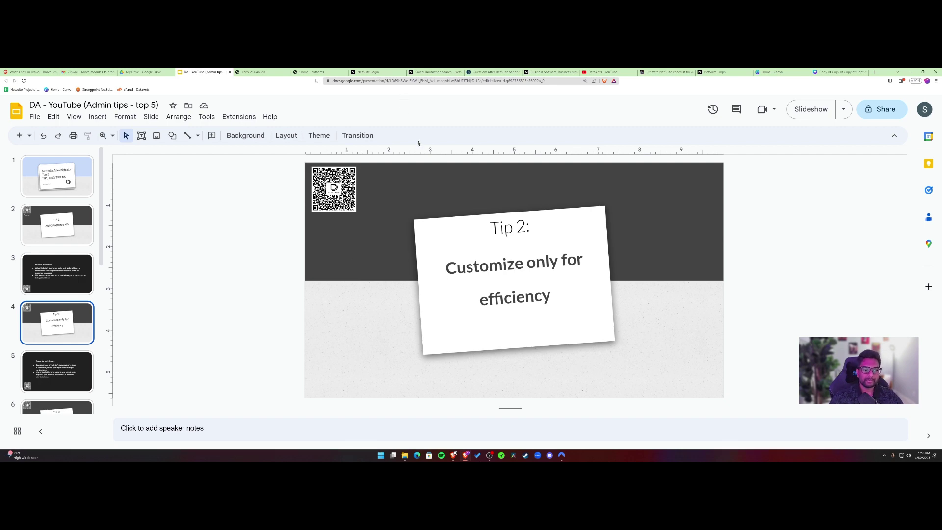
# Show the NetSuite Home dashboard, open the calendar portlet options, and browse the Reports and Customization menus.
pyautogui.hotkey('alt', 'Tab')
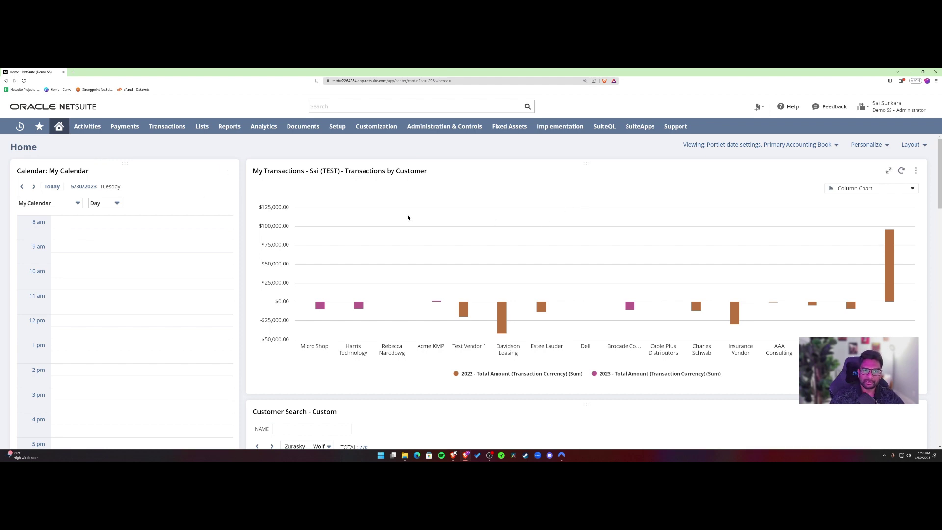
pyautogui.scroll(-3, 397, 215)
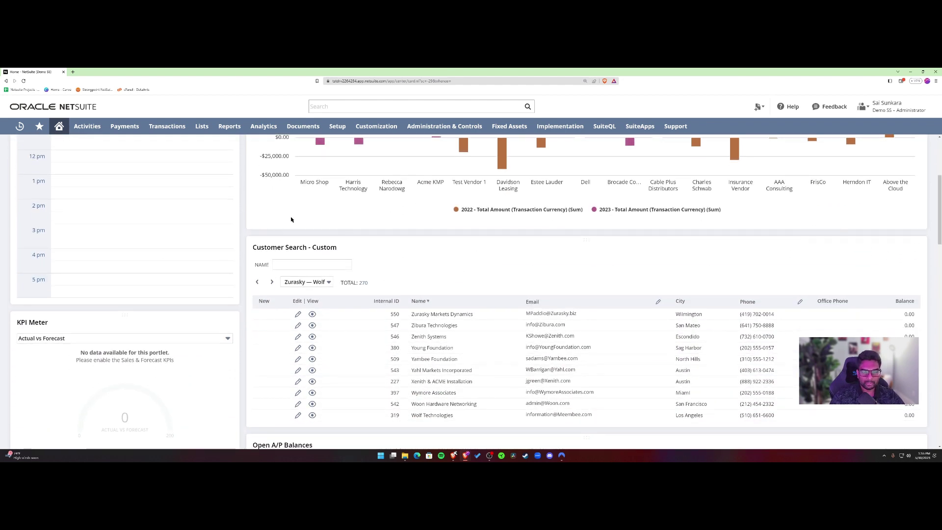
pyautogui.scroll(3, 328, 202)
pyautogui.click(228, 172)
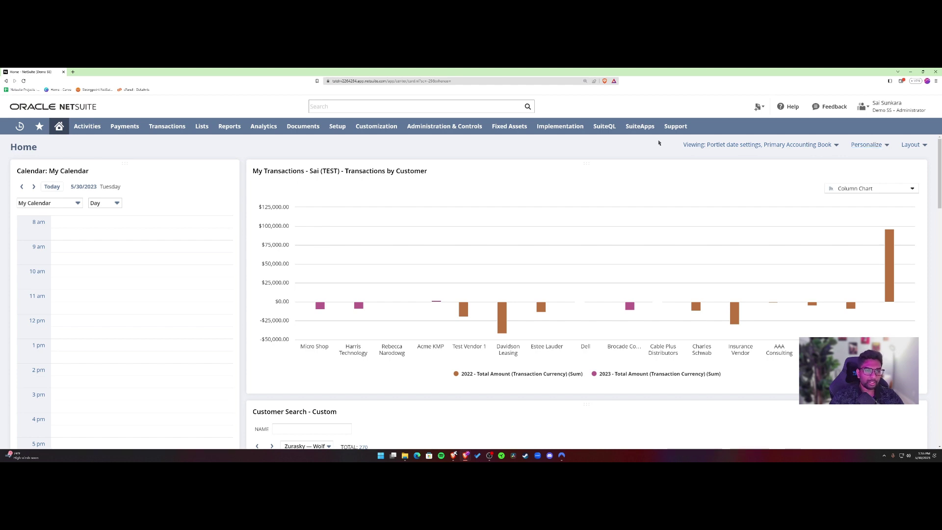
pyautogui.moveTo(229, 126)
pyautogui.moveTo(259, 208)
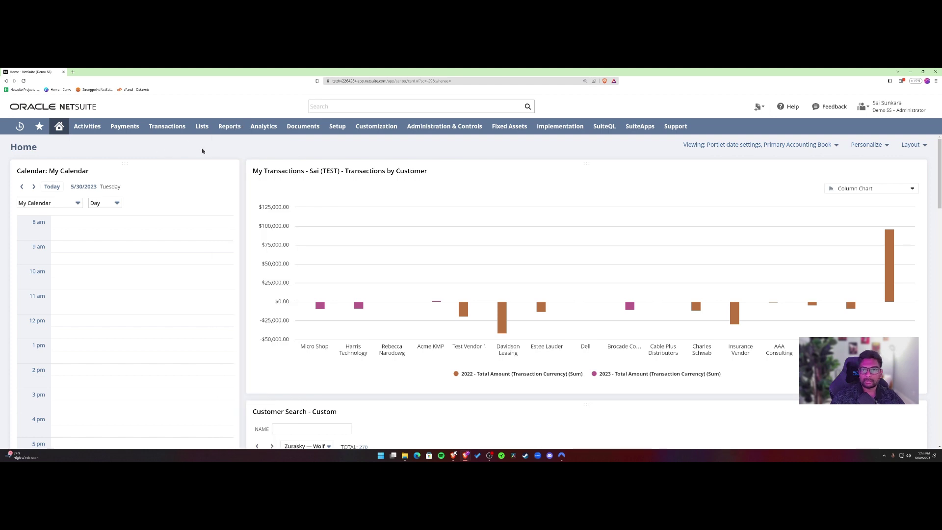
pyautogui.moveTo(373, 128)
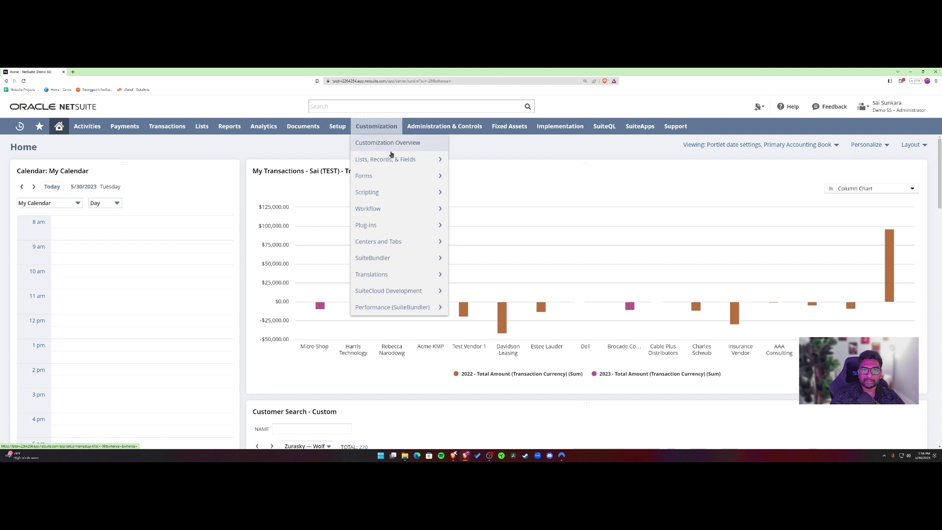
pyautogui.moveTo(398, 157)
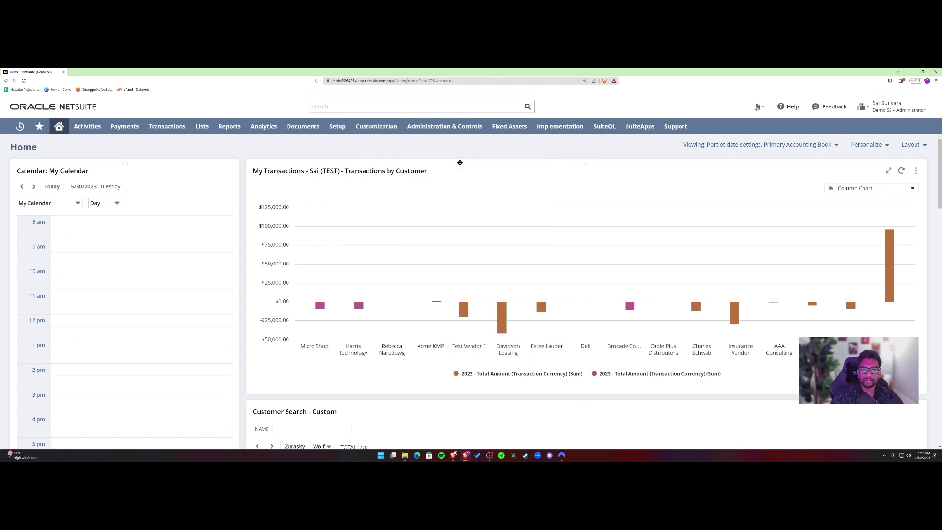
pyautogui.moveTo(450, 133)
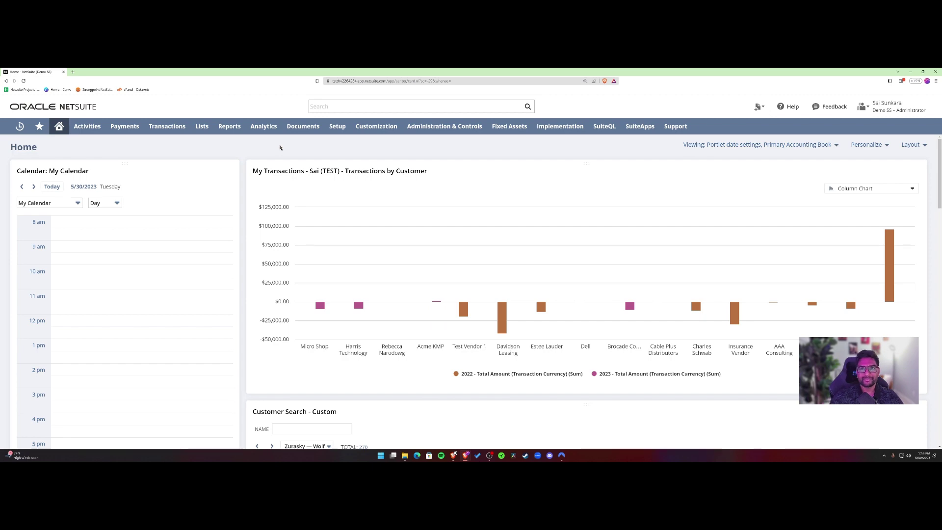
# Highlight the second bullet on the Customize for Efficiency slide, then move to slide 6.
pyautogui.hotkey('alt', 'Tab')
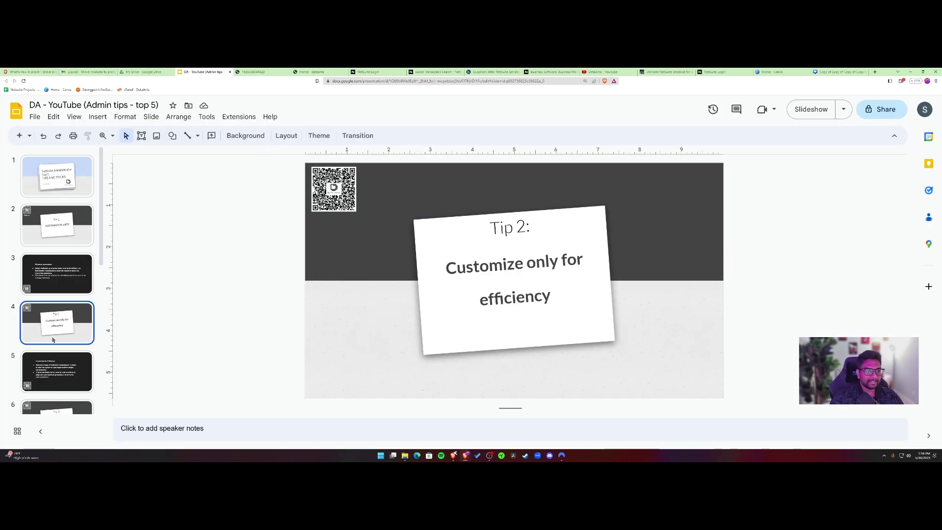
pyautogui.press('Down')
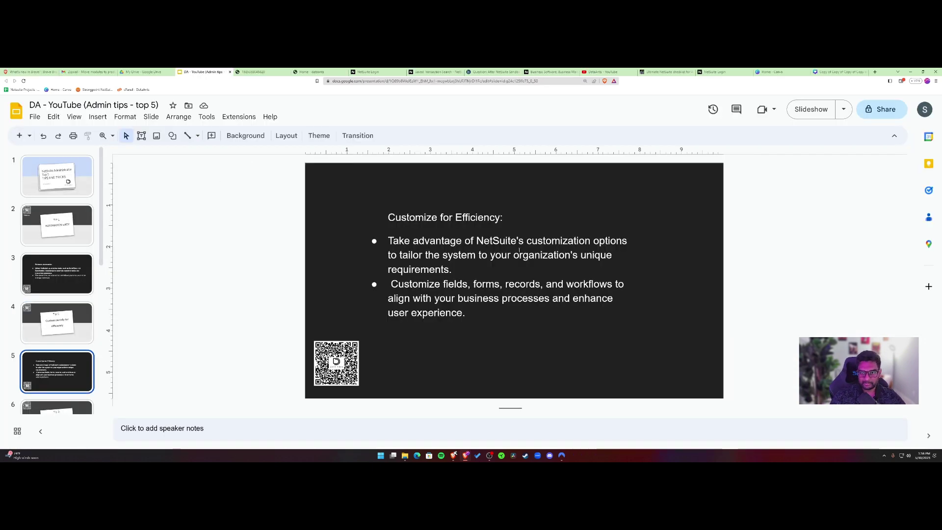
pyautogui.press('Down')
pyautogui.press('Up')
pyautogui.moveTo(405, 285); pyautogui.dragTo(580, 285)
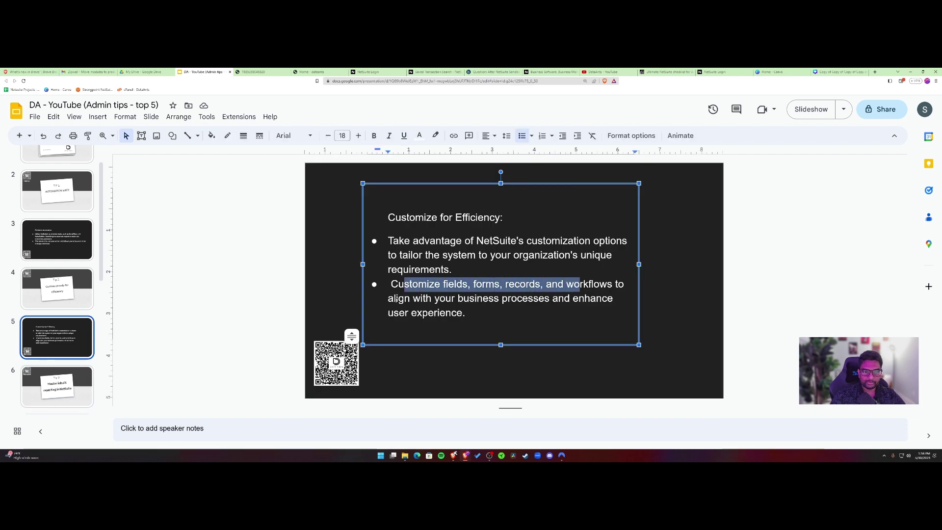
pyautogui.scroll(-1, 57, 344)
pyautogui.click(57, 360)
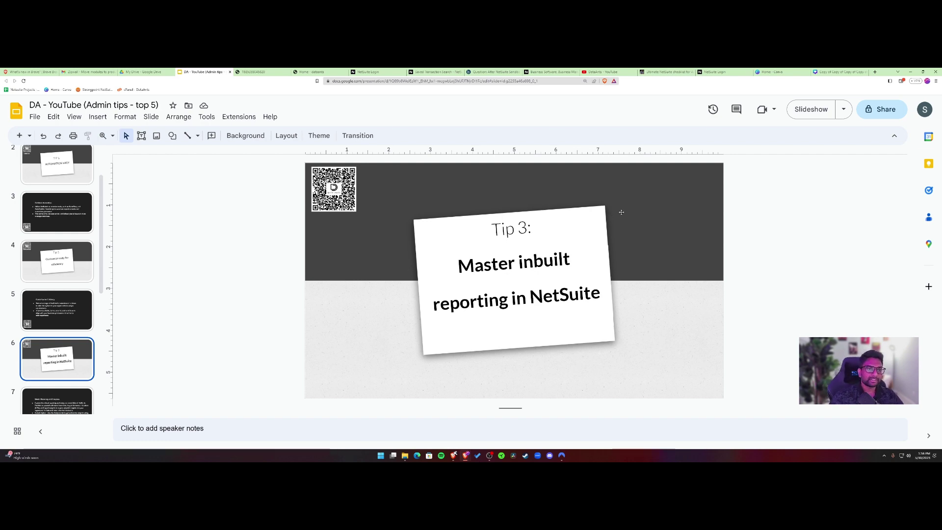
# Advance from slide 6 to slide 7, 'Master Reporting and Analytics'.
pyautogui.press('Down')
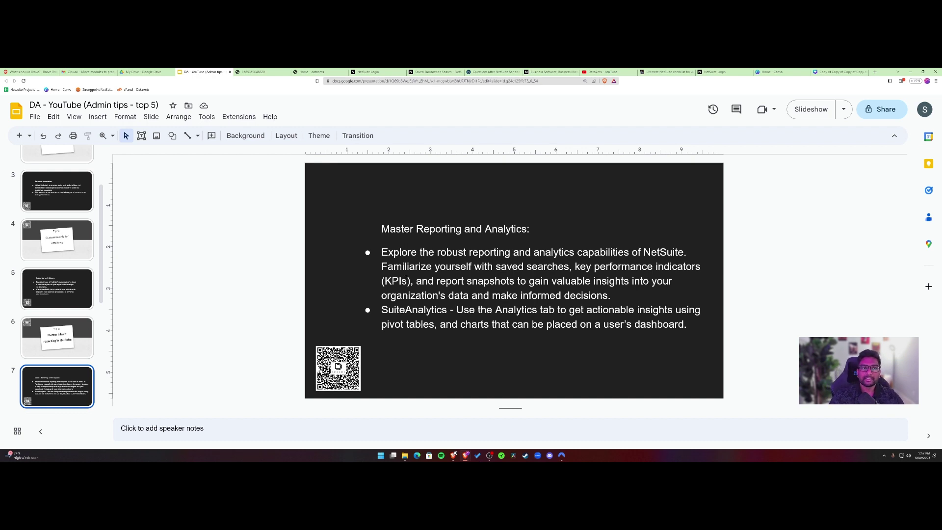
pyautogui.hotkey('alt', 'Tab')
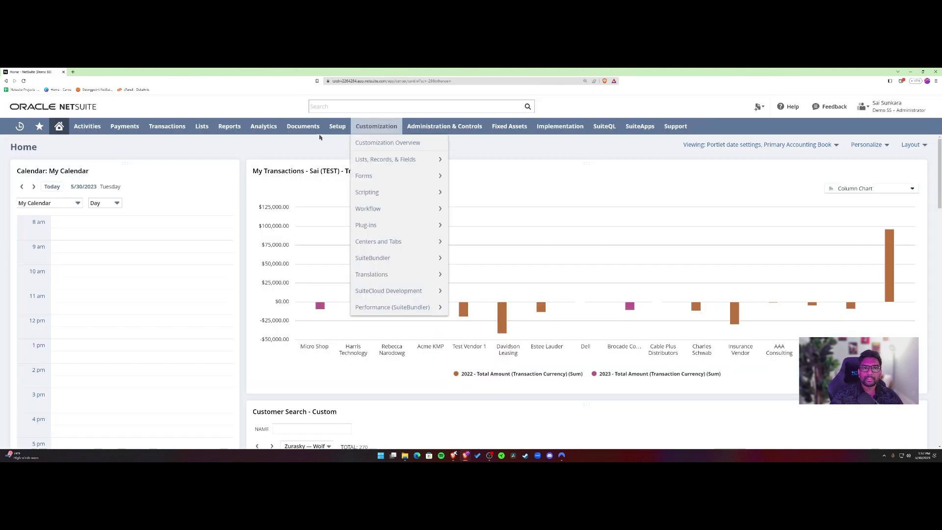
pyautogui.click(264, 126)
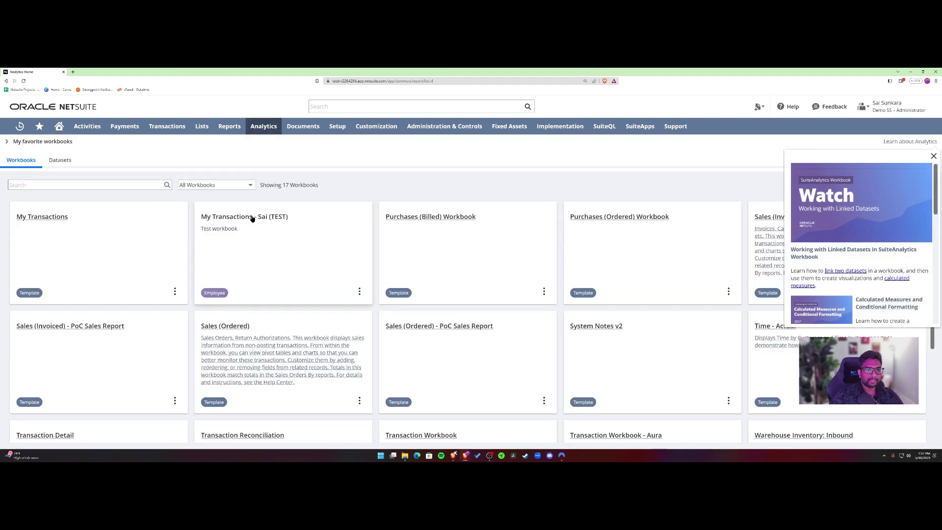
pyautogui.click(257, 216)
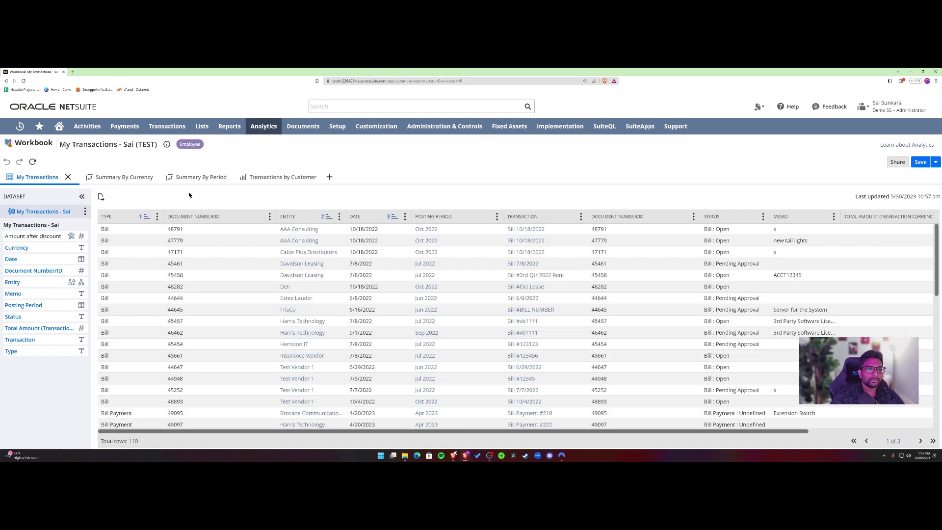
pyautogui.click(124, 177)
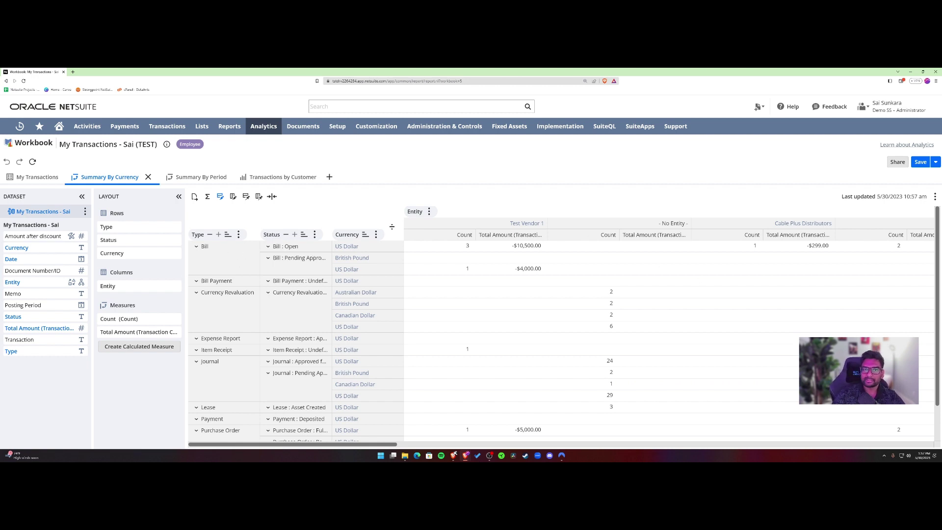
pyautogui.click(199, 179)
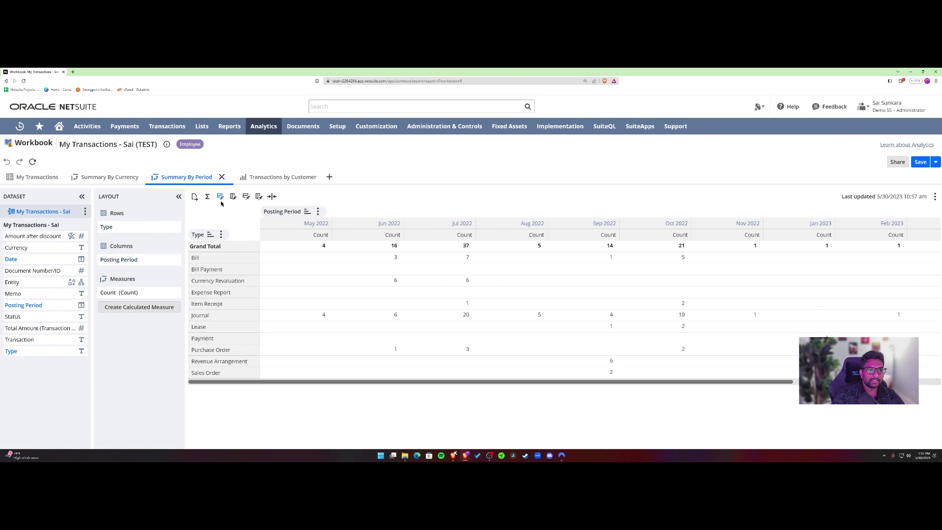
pyautogui.click(271, 178)
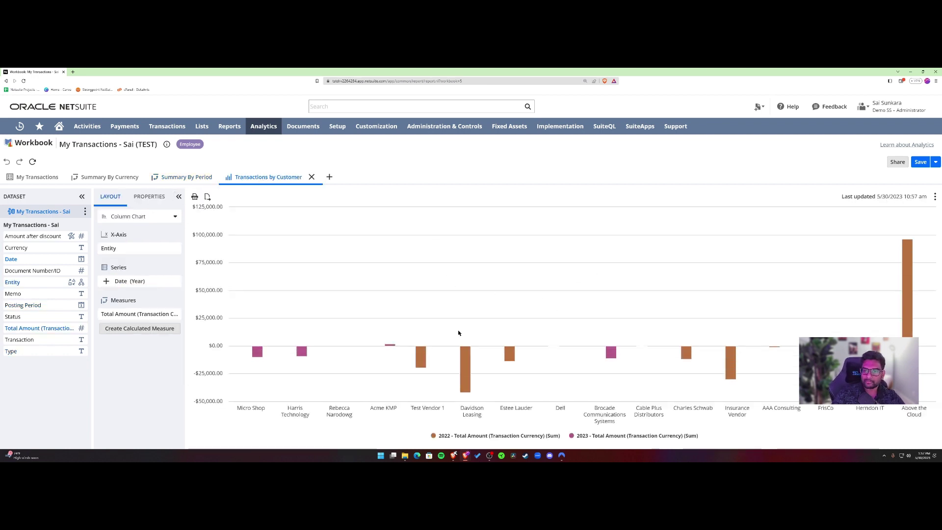
pyautogui.click(175, 216)
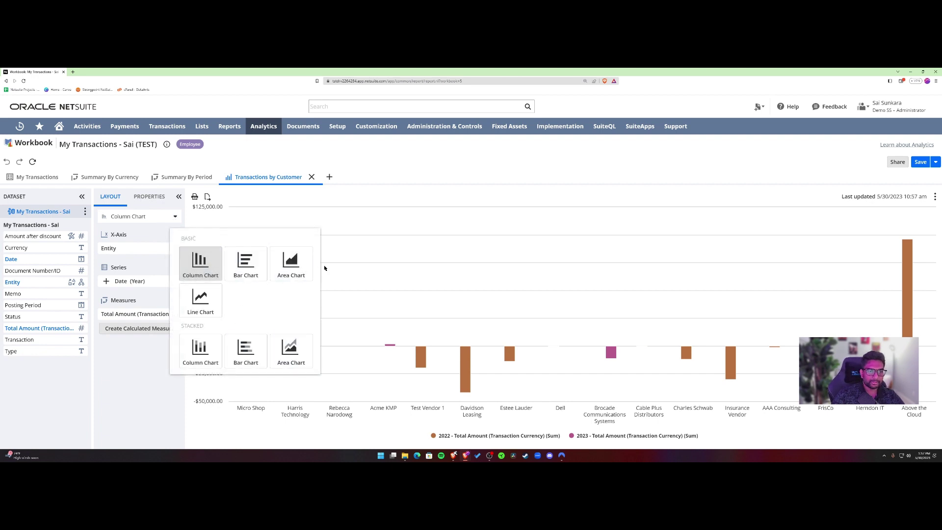
pyautogui.click(365, 346)
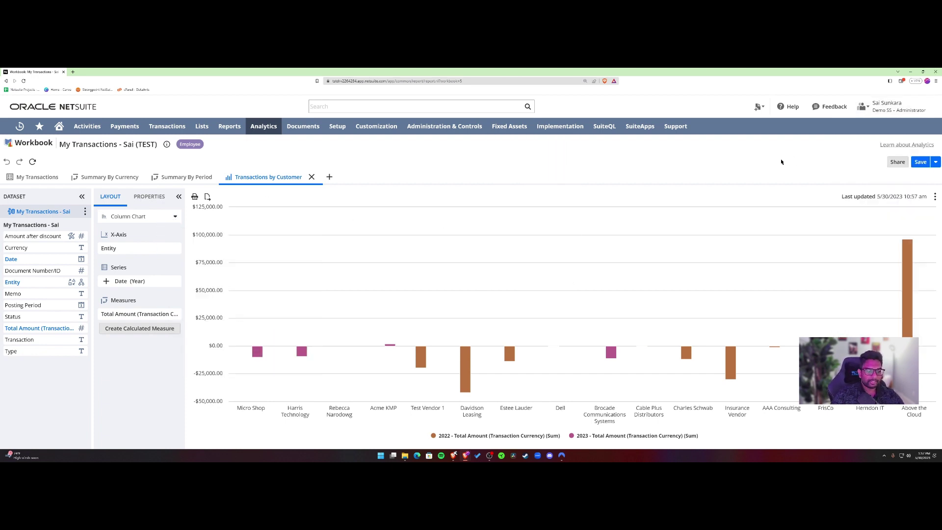
pyautogui.hotkey('alt', 'Tab')
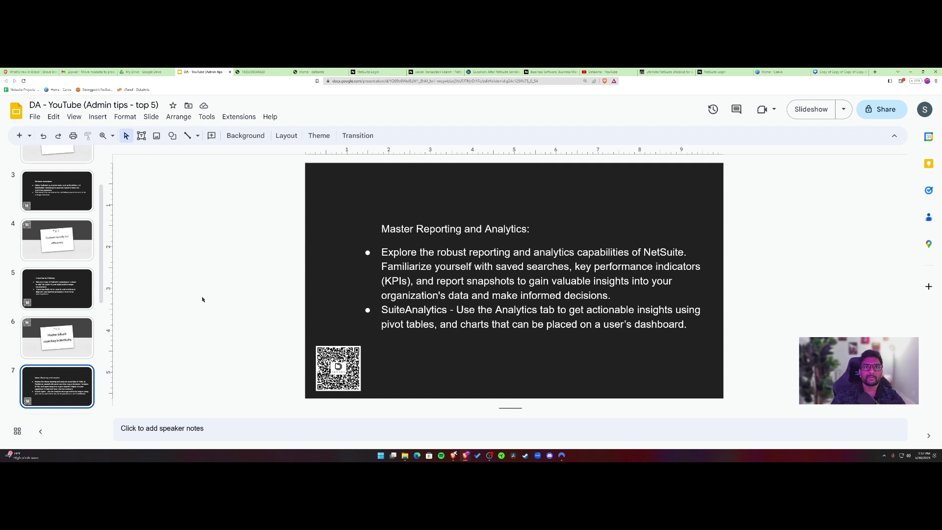
# Step through slide 8, Tip 4 Data Security, to slide 9, 'Optimize Security and User Roles'.
pyautogui.scroll(-1, 77, 316)
pyautogui.click(64, 387)
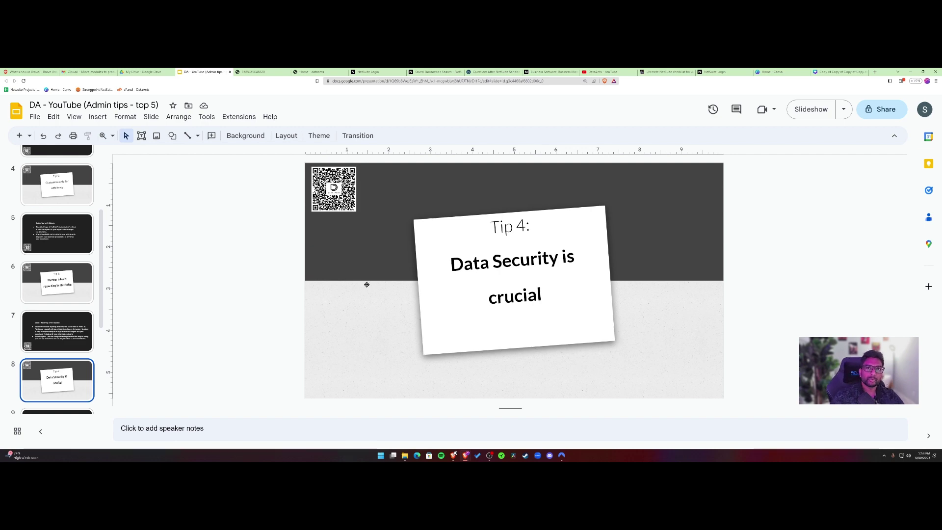
pyautogui.scroll(-2, 56, 343)
pyautogui.click(57, 374)
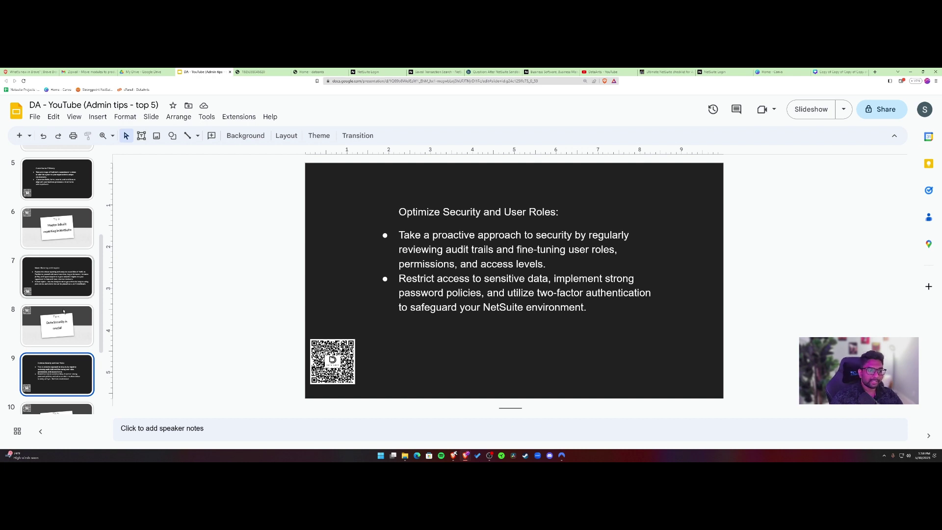
# Show slide 10, 'Tip 5: Utilize SuiteAnswers and participate in the NetSuite community'.
pyautogui.scroll(-2, 59, 342)
pyautogui.click(57, 343)
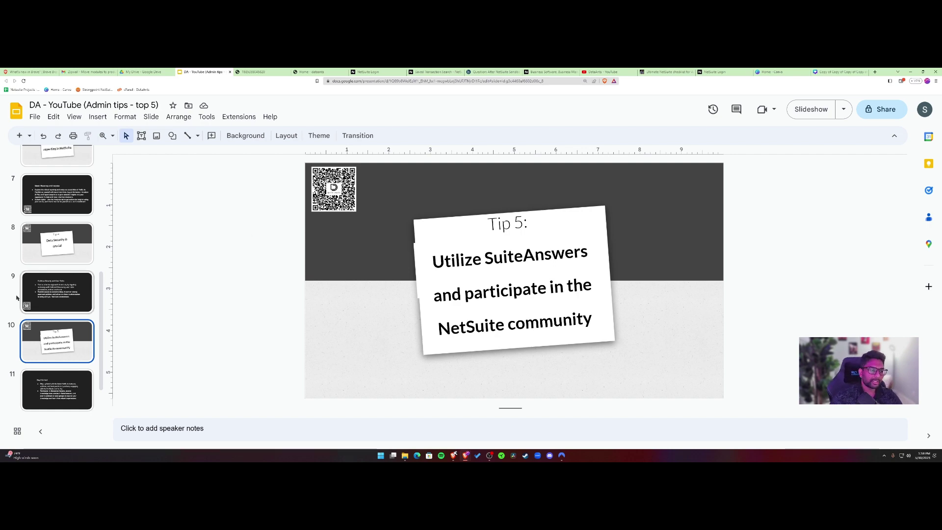
# Advance from the Stay Informed slide 11 to final slide 12, showing the Follow us QR code and checklist link.
pyautogui.press('Down')
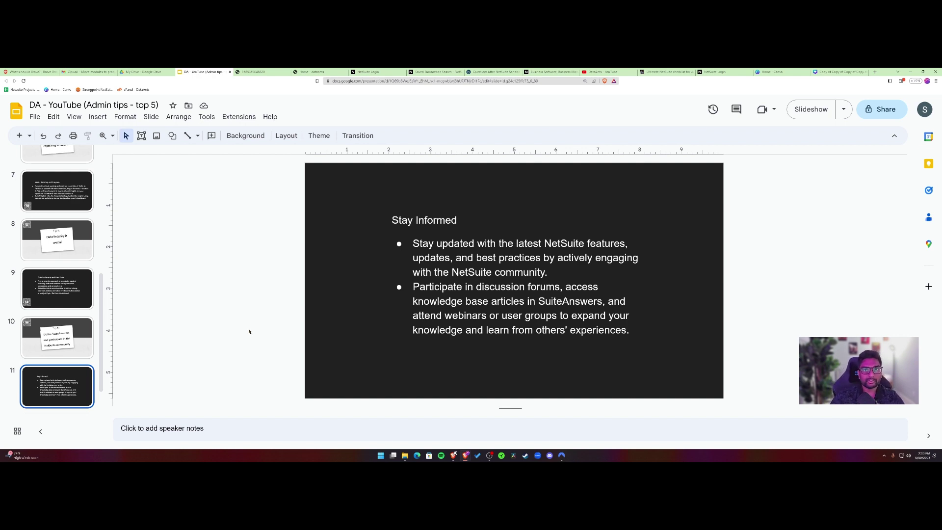
pyautogui.hotkey('ctrl', 'v')
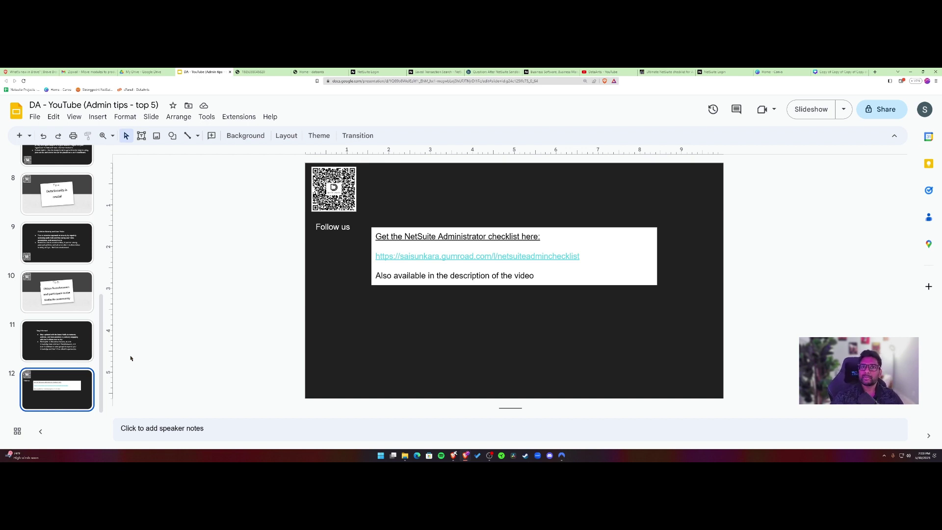
# Revisit the Tip 1 Automation, Tip 2 Customize, and Tip 3 reporting title slides.
pyautogui.scroll(6, 72, 269)
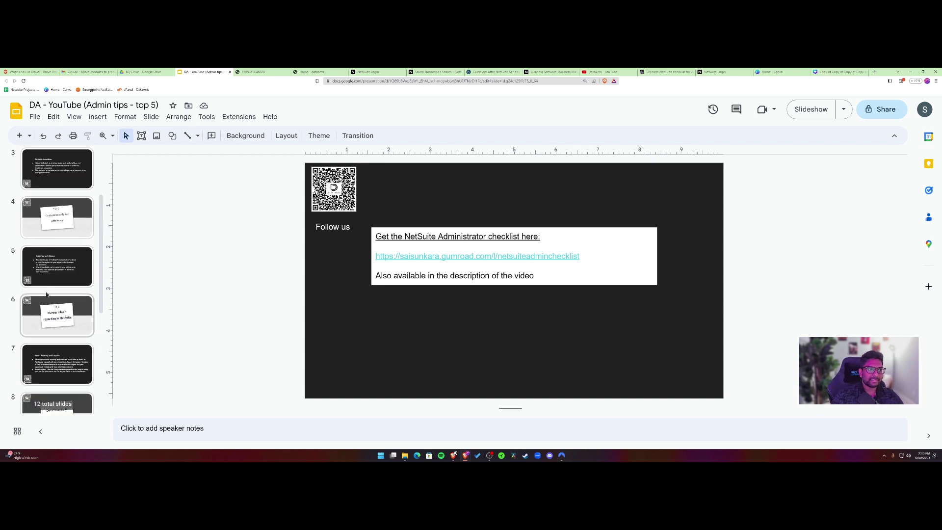
pyautogui.click(57, 224)
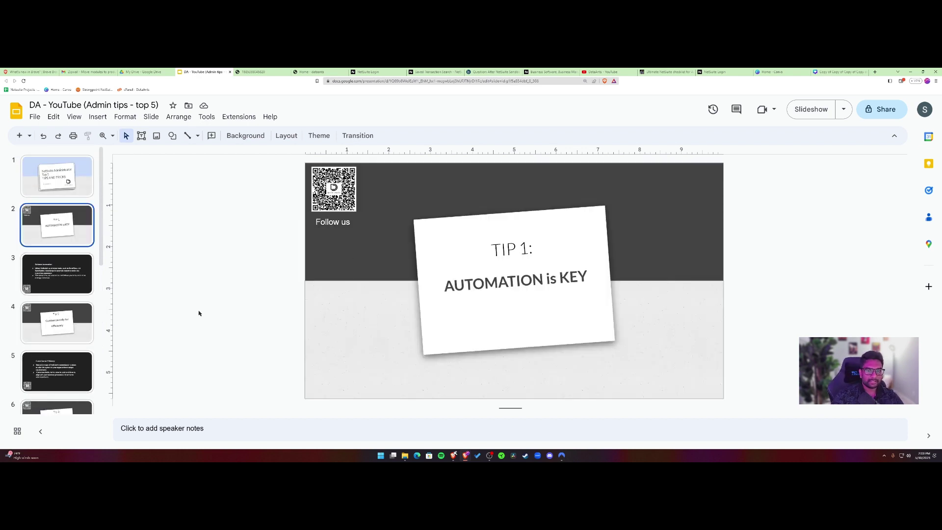
pyautogui.click(57, 322)
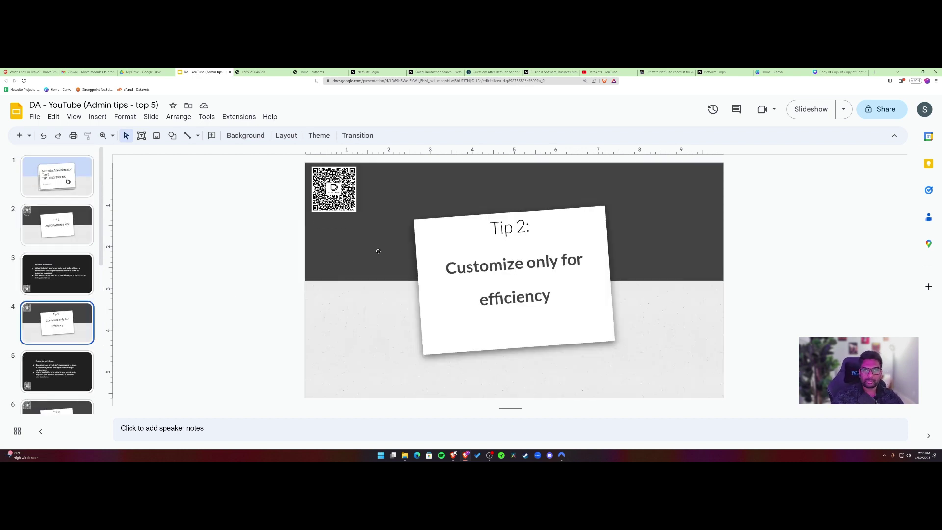
pyautogui.press('Down')
pyautogui.press('Down')
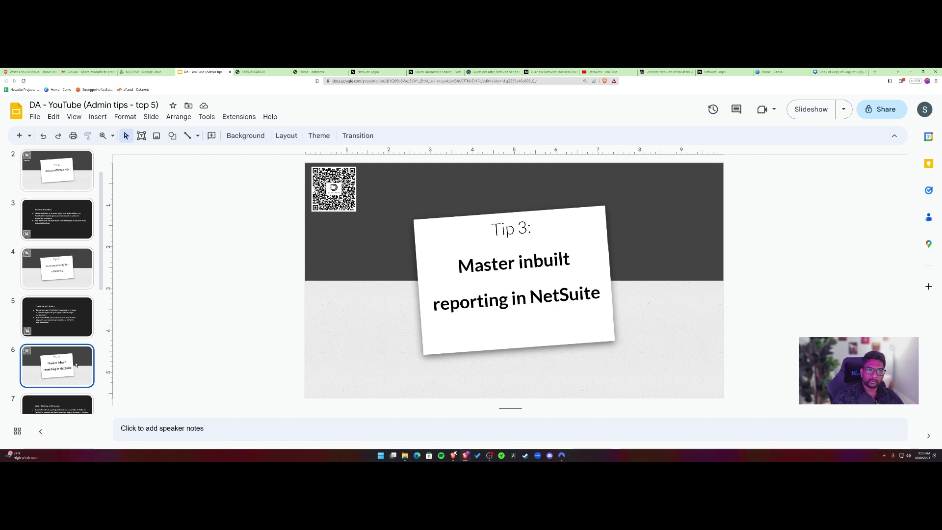
# Show the Tip 4 Data Security slide, then the Tip 5 SuiteAnswers slide 10.
pyautogui.scroll(-2, 68, 351)
pyautogui.scroll(-1, 69, 351)
pyautogui.click(67, 339)
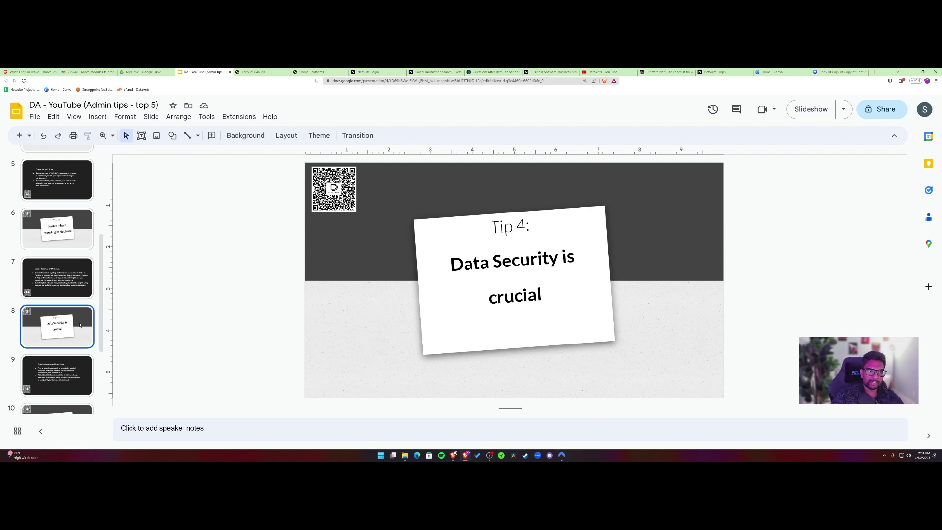
pyautogui.scroll(-1, 84, 301)
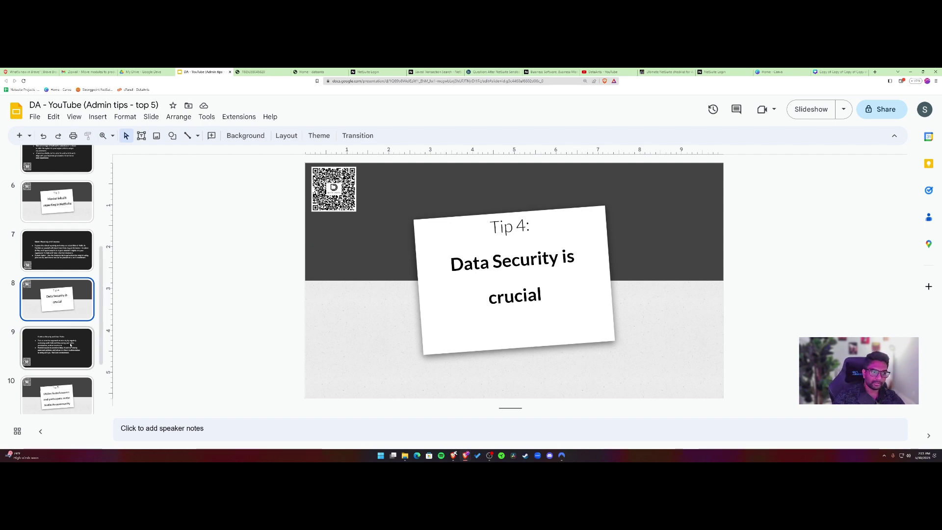
pyautogui.scroll(-2, 67, 338)
pyautogui.click(67, 338)
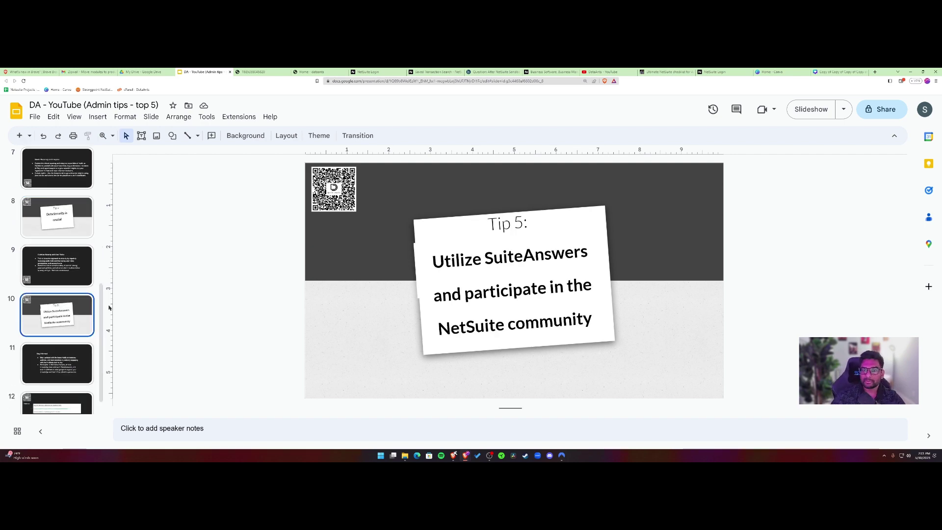